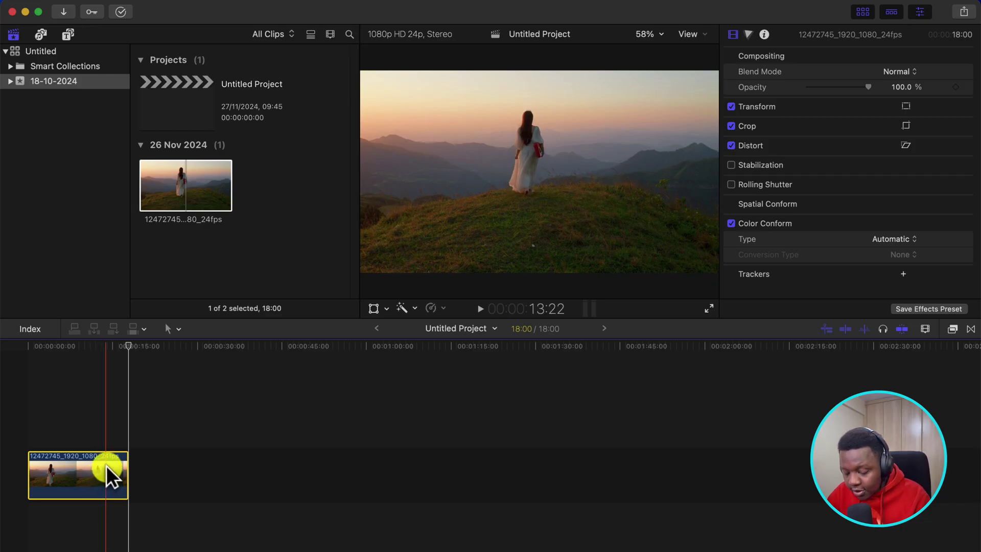
# - Duplicate the clip onto a connected layer directly above the original, and disable the lower clip
pyautogui.moveTo(85, 472); pyautogui.dragTo(85, 414)
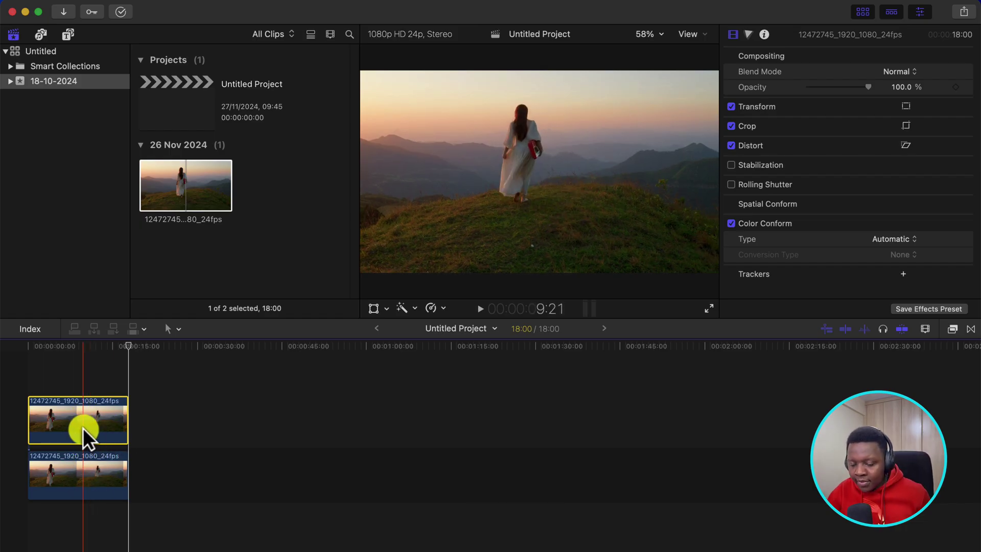
pyautogui.click(85, 471)
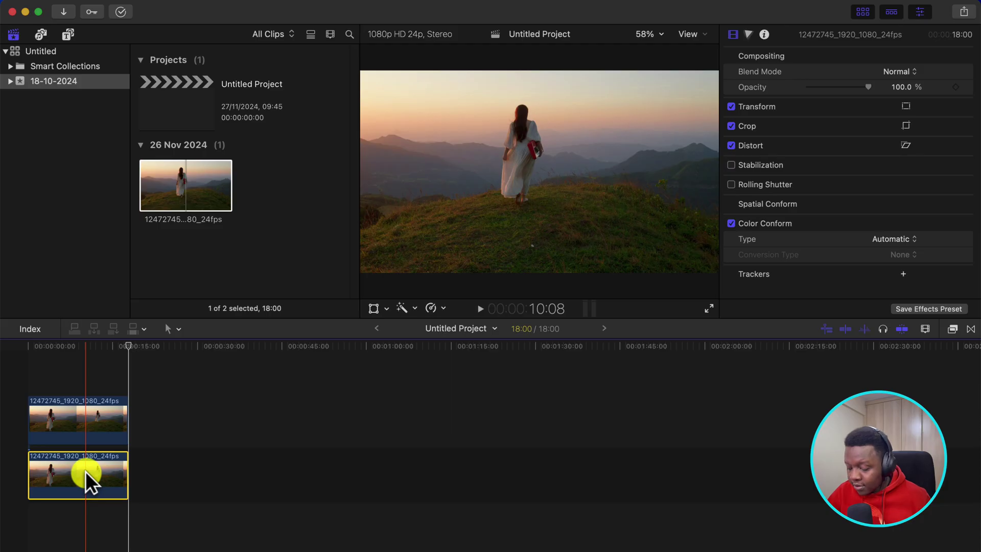
pyautogui.press('v')
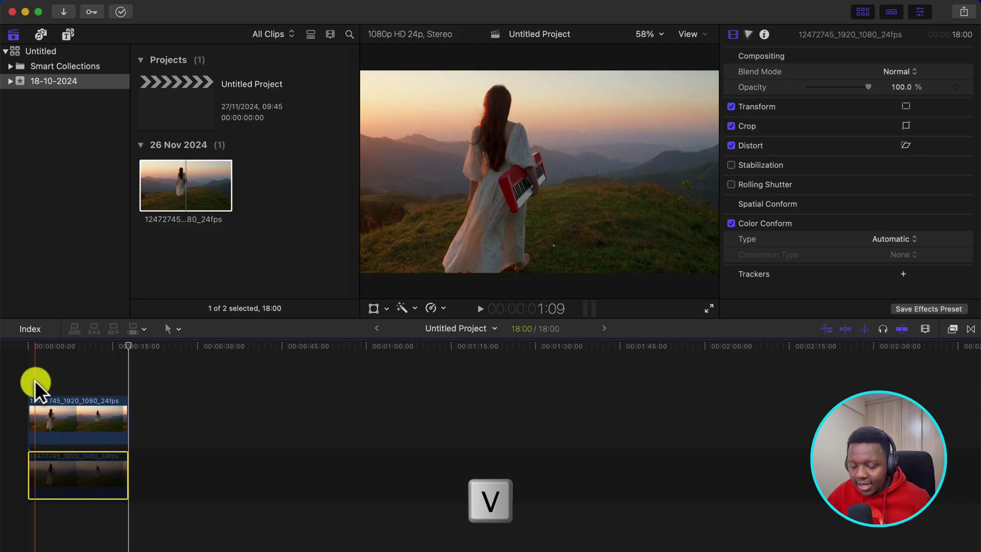
# - Select the upper clip and place the playhead at about 2:21, where the woman's whole body is in frame
pyautogui.click(97, 418)
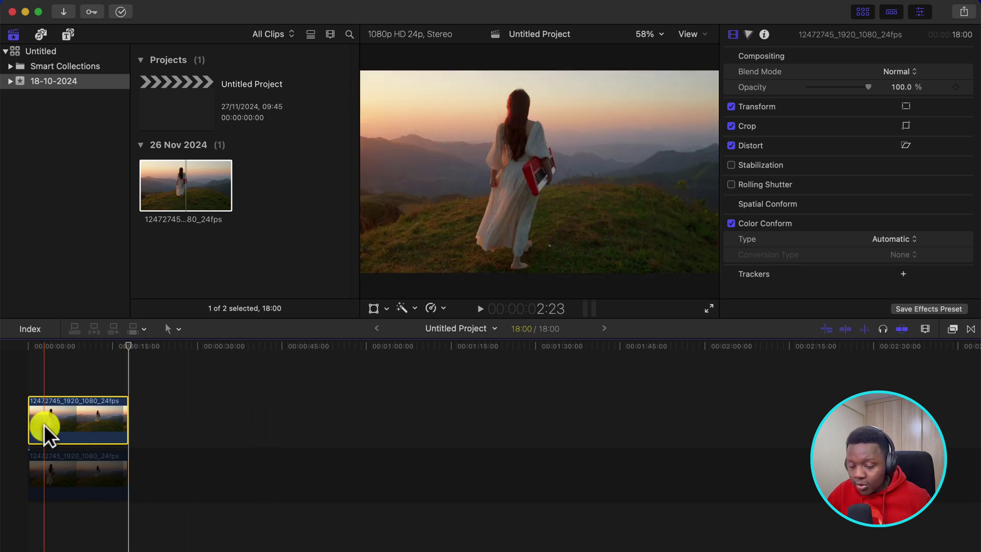
pyautogui.click(31, 413)
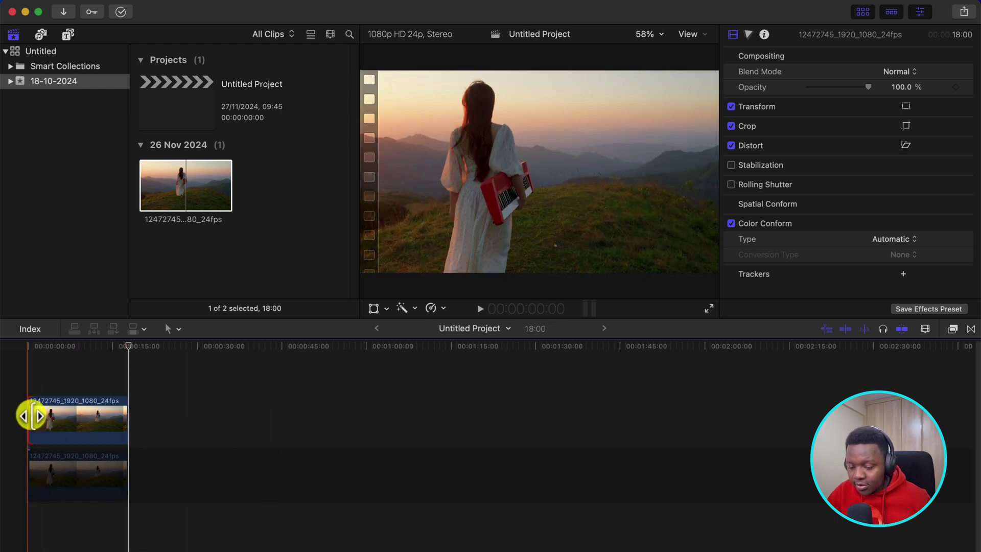
pyautogui.click(38, 413)
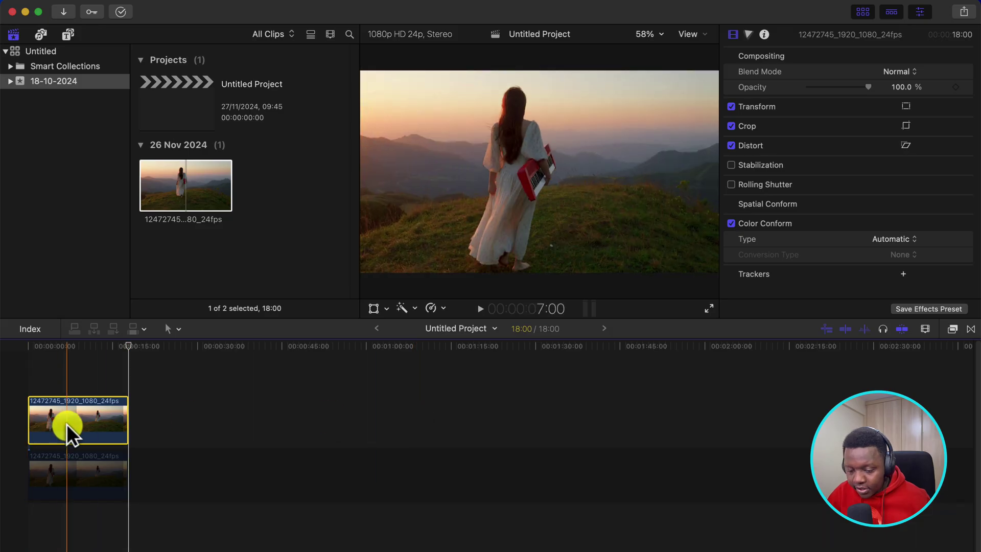
pyautogui.click(44, 343)
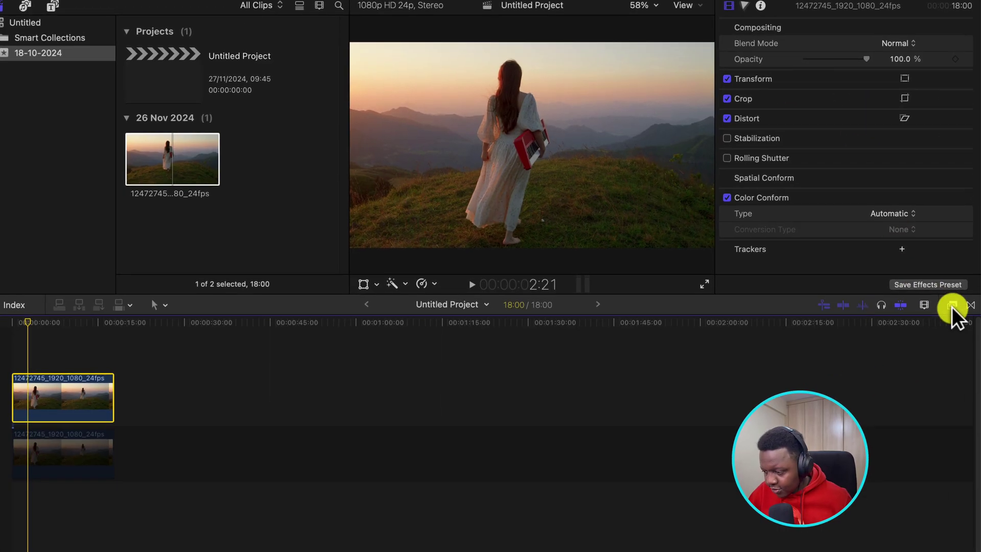
# - Apply the Magnetic Mask effect from Masks and Keying to the upper clip, targeting the woman's body
pyautogui.click(953, 329)
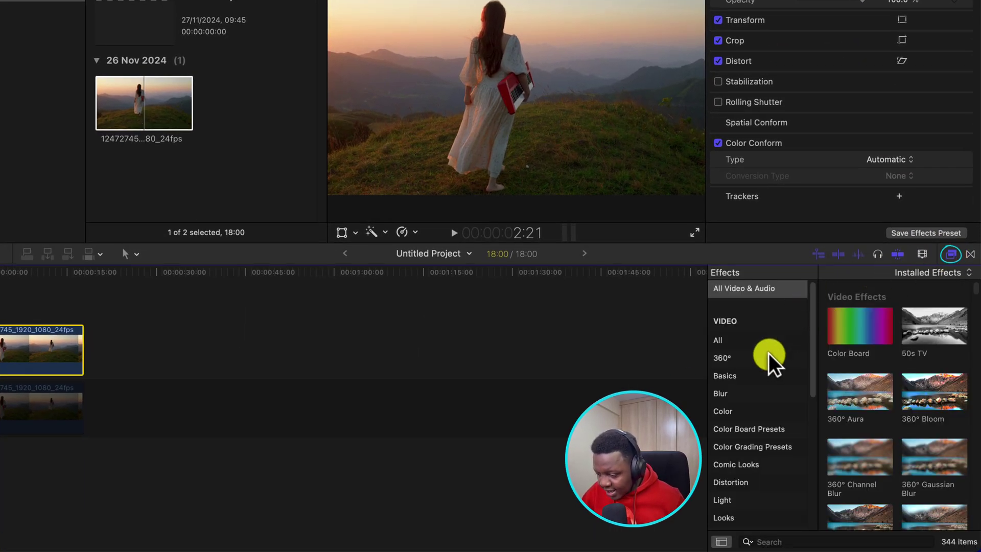
pyautogui.scroll(-5, 773, 353)
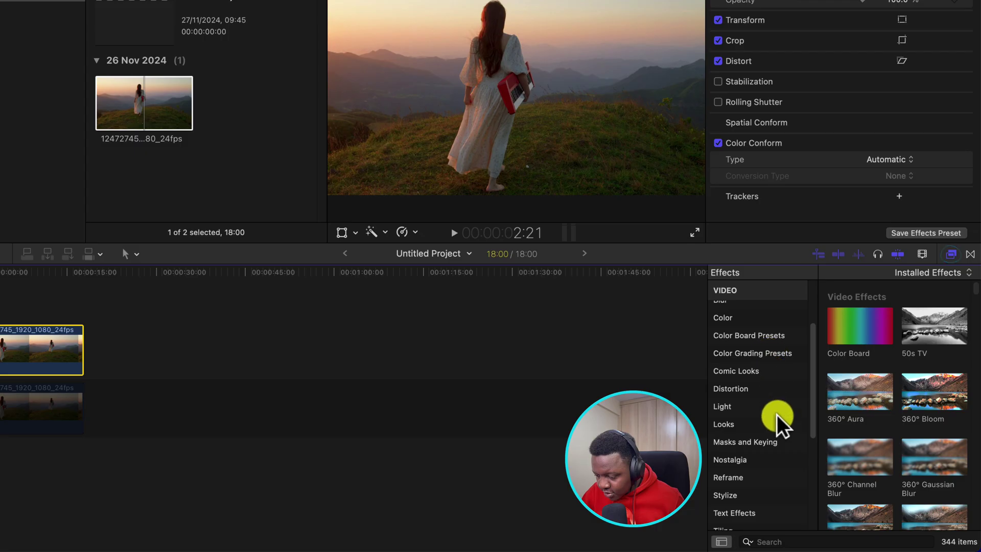
pyautogui.click(771, 443)
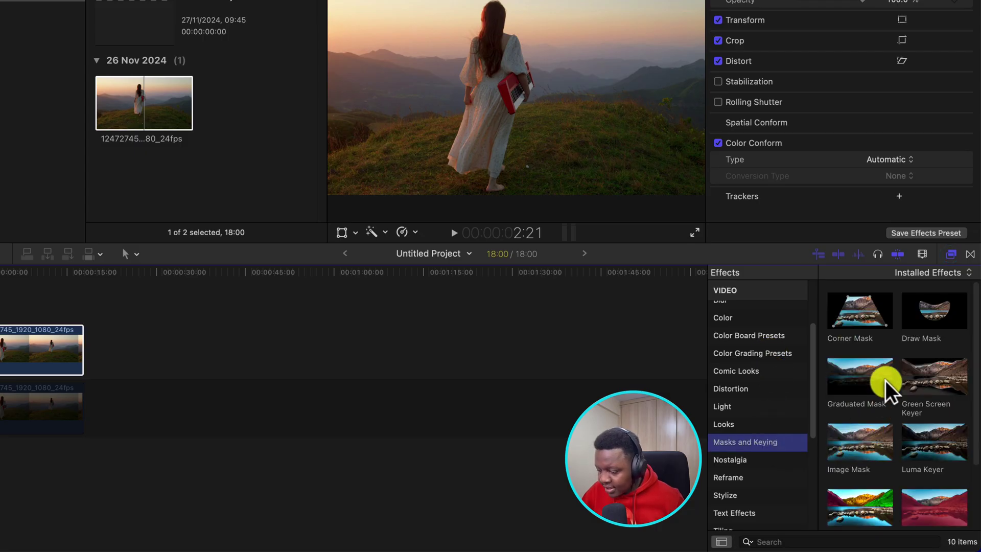
pyautogui.scroll(-3, 886, 381)
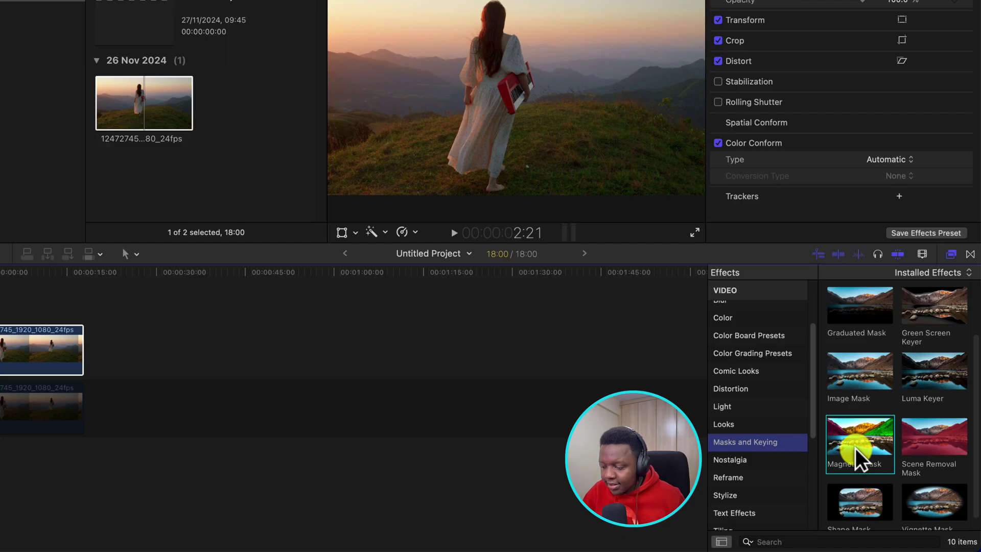
pyautogui.moveTo(857, 439); pyautogui.dragTo(510, 61)
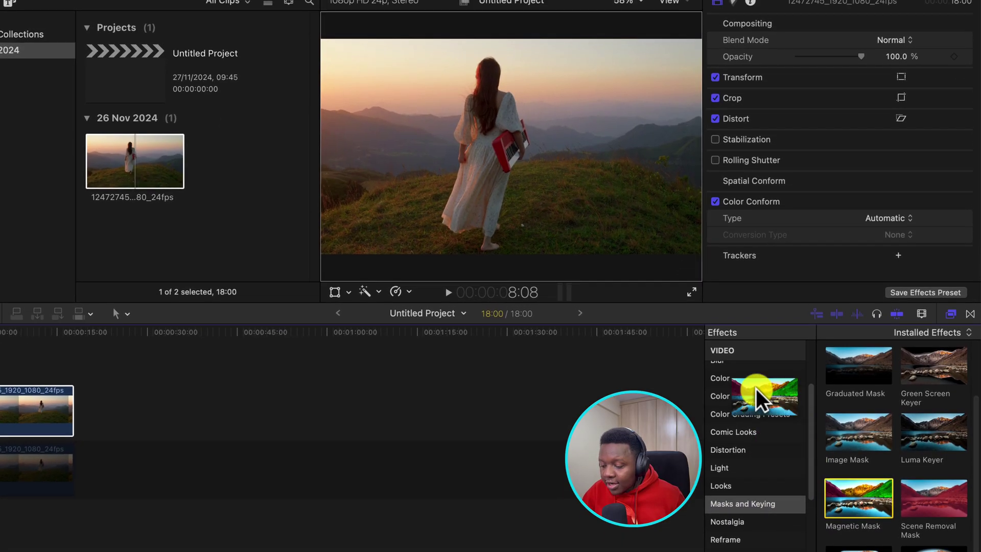
pyautogui.moveTo(507, 120); pyautogui.dragTo(489, 146)
pyautogui.click(489, 147)
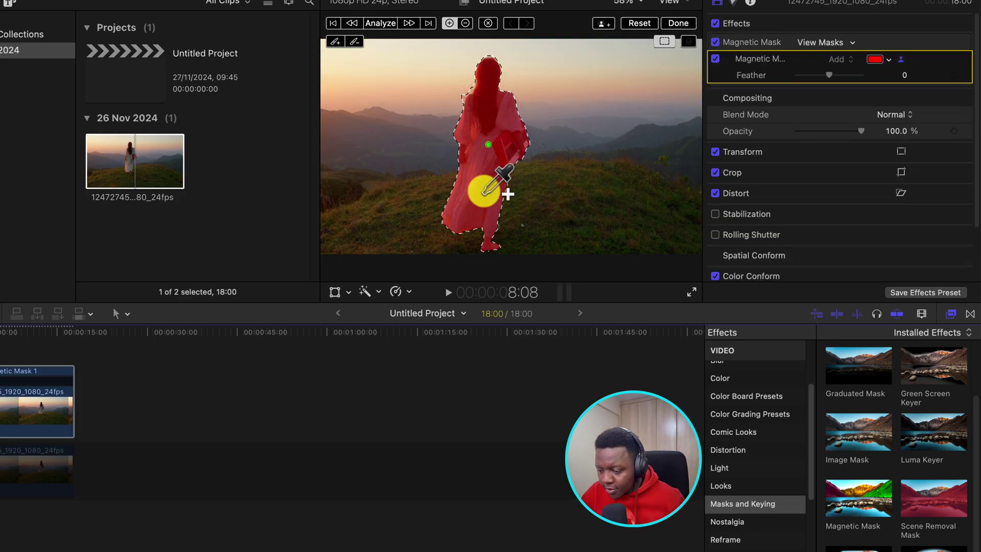
pyautogui.moveTo(483, 188); pyautogui.dragTo(482, 193)
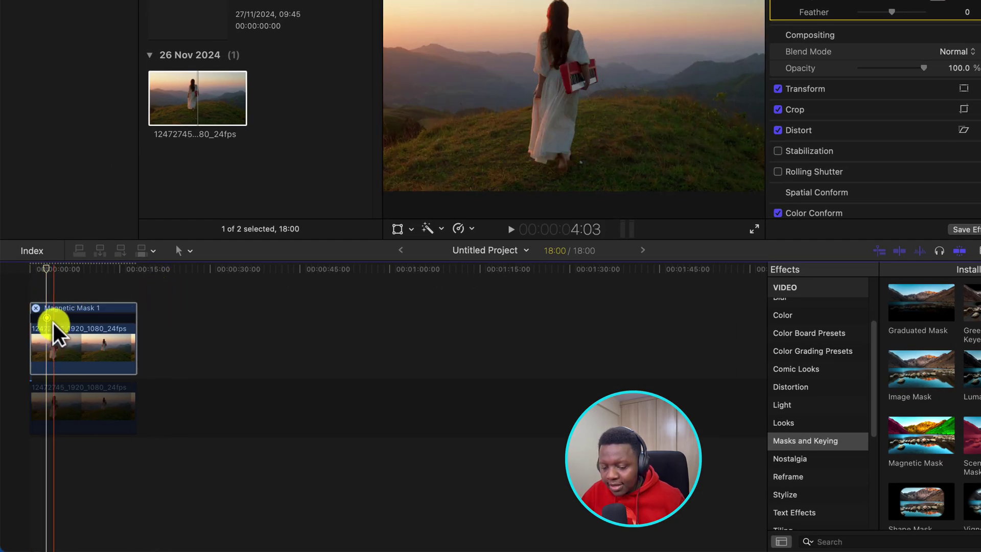
pyautogui.press('s')
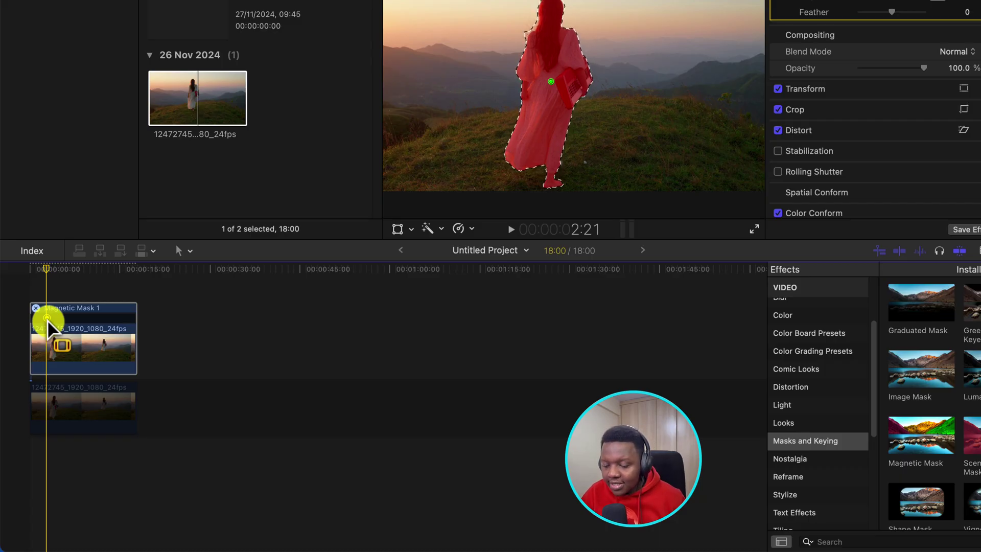
pyautogui.moveTo(544, 114); pyautogui.dragTo(577, 110)
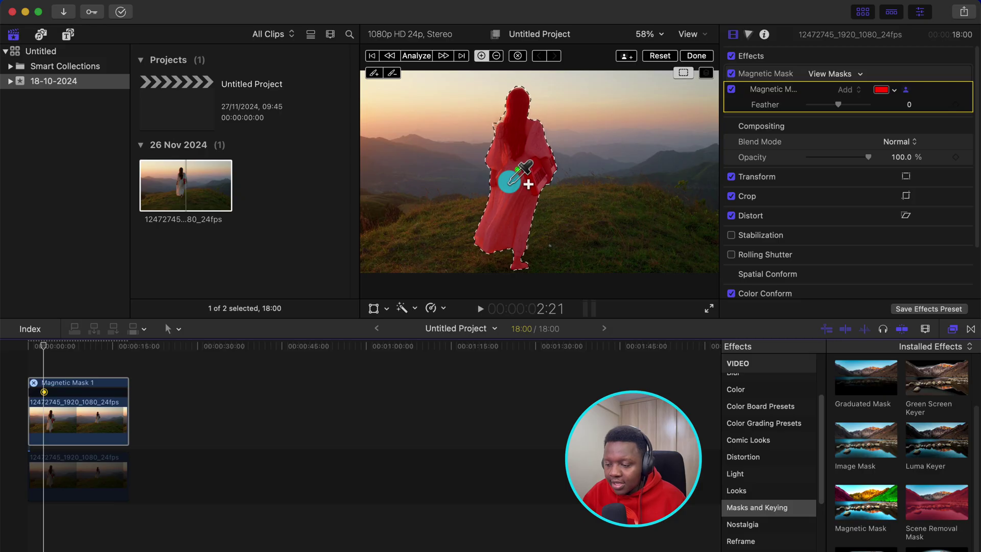
pyautogui.click(482, 57)
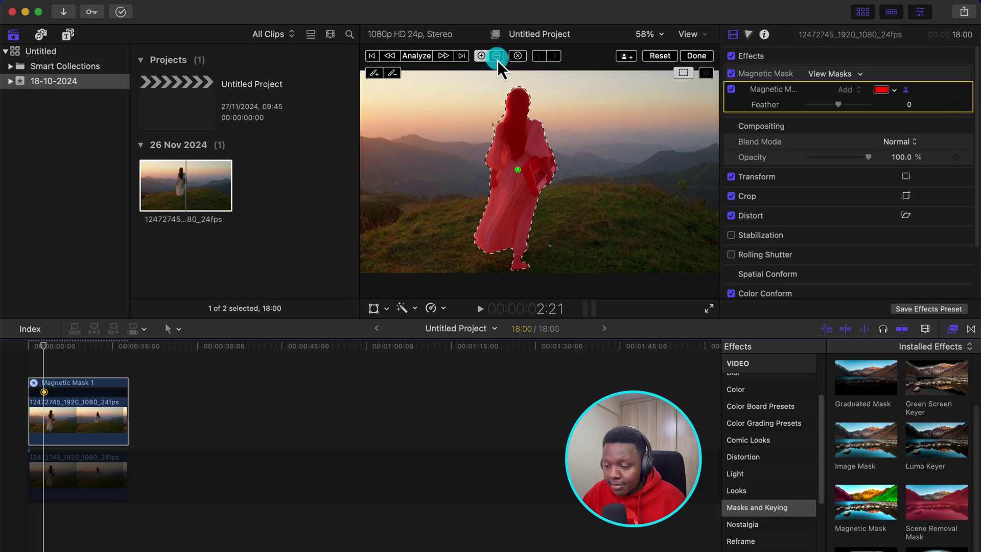
pyautogui.click(497, 56)
pyautogui.click(510, 188)
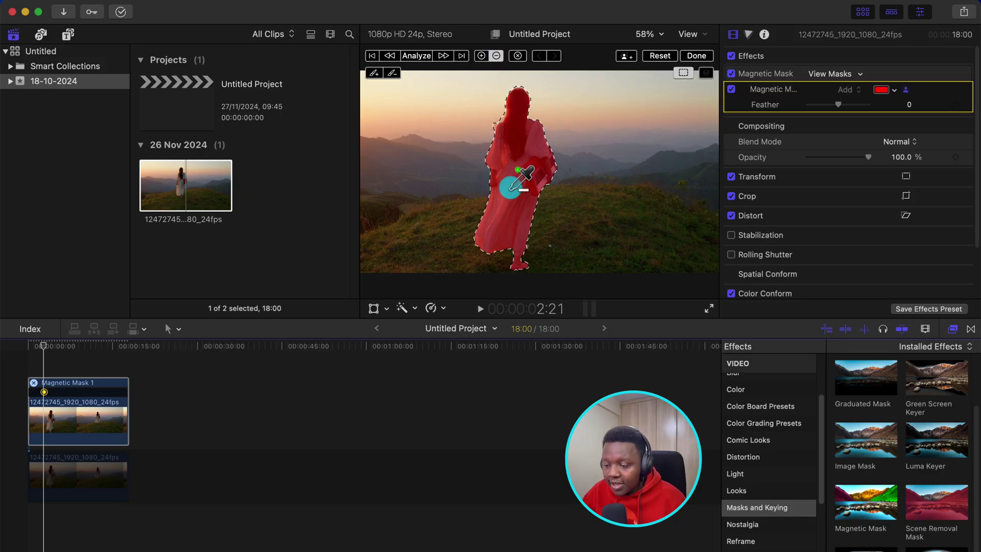
pyautogui.moveTo(510, 188)
pyautogui.mouseDown()
pyautogui.moveTo(554, 182)
pyautogui.moveTo(566, 194)
pyautogui.moveTo(604, 142)
pyautogui.moveTo(506, 149)
pyautogui.mouseUp()
pyautogui.click(481, 56)
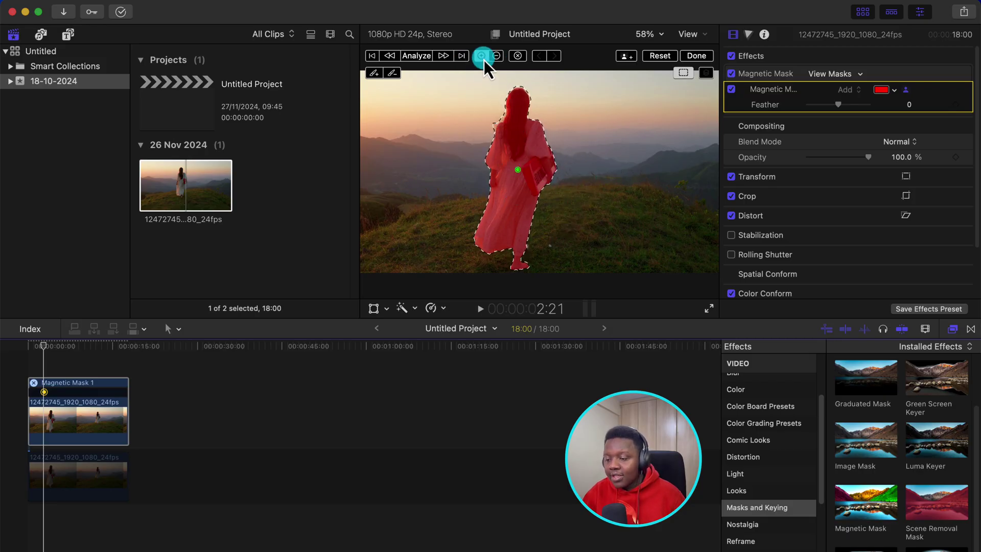
pyautogui.click(507, 183)
pyautogui.moveTo(506, 183); pyautogui.dragTo(485, 203)
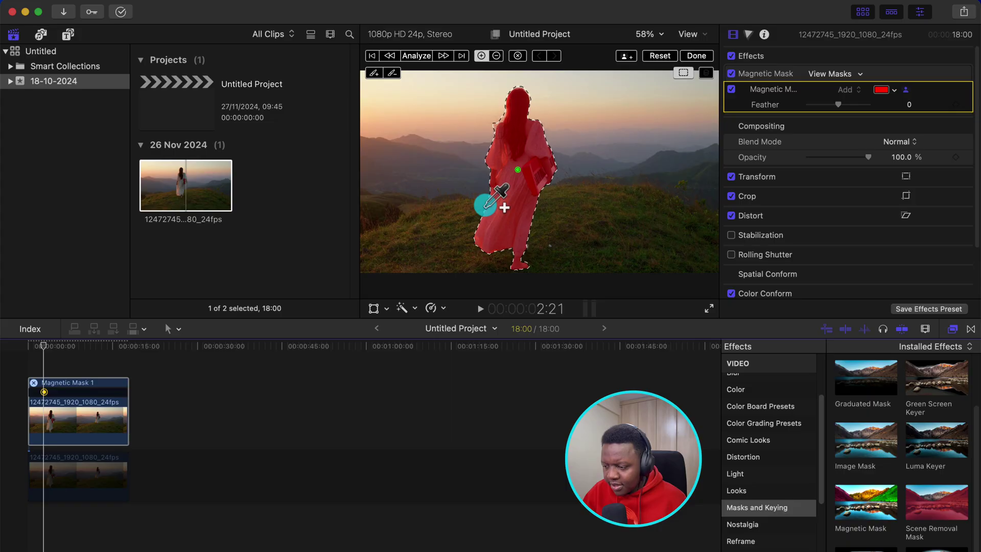
pyautogui.moveTo(485, 203); pyautogui.dragTo(799, 108)
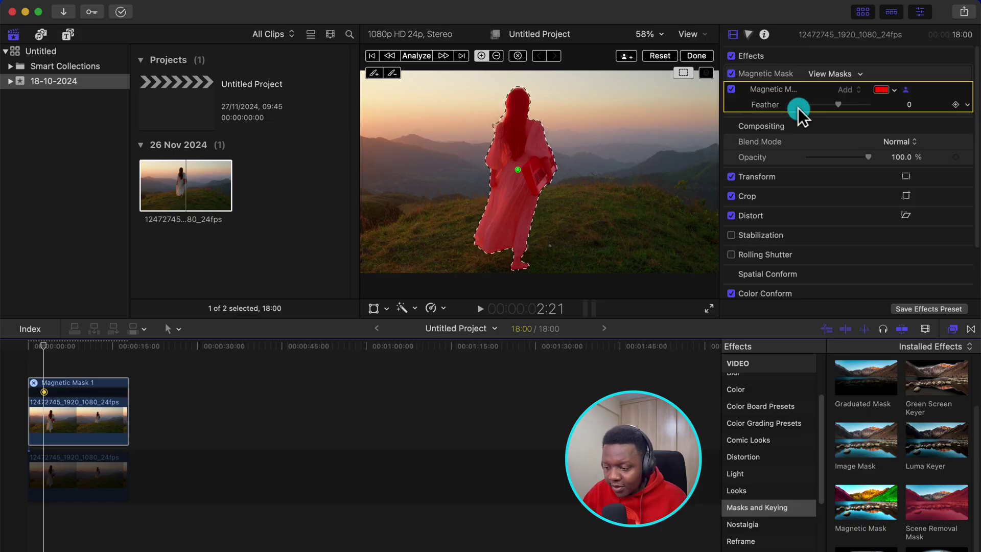
# - Analyze the magnetic mask across the whole upper clip and play it back to check the tracking
pyautogui.click(905, 90)
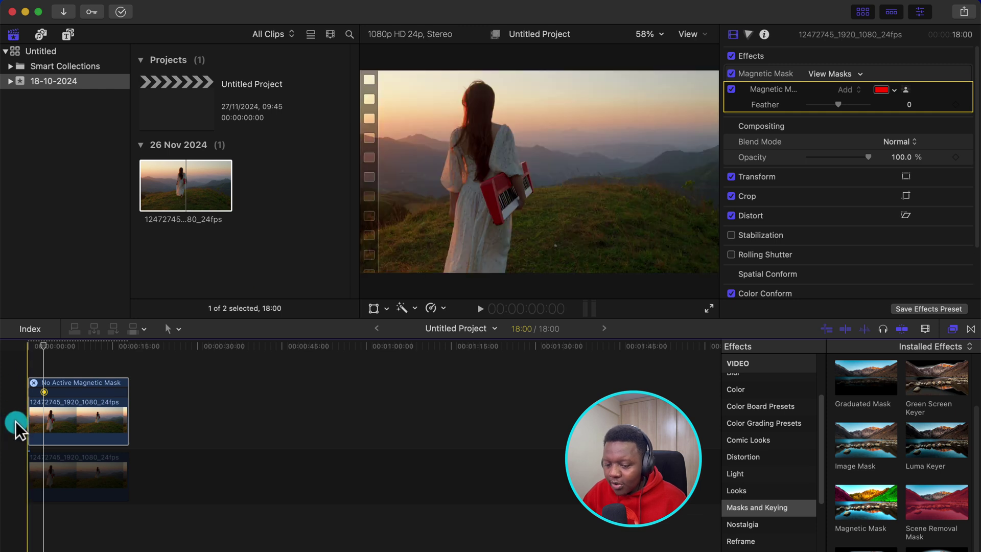
pyautogui.click(906, 92)
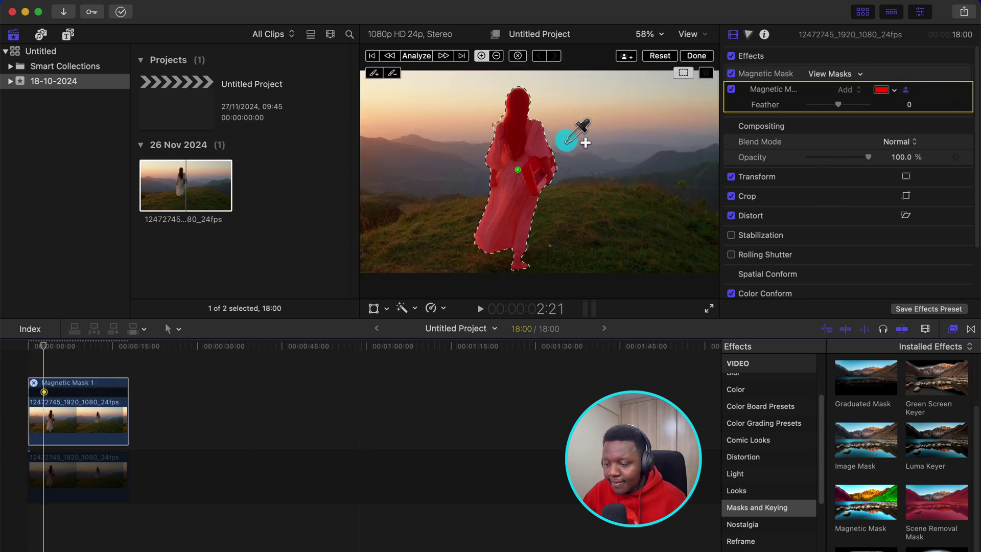
pyautogui.click(420, 57)
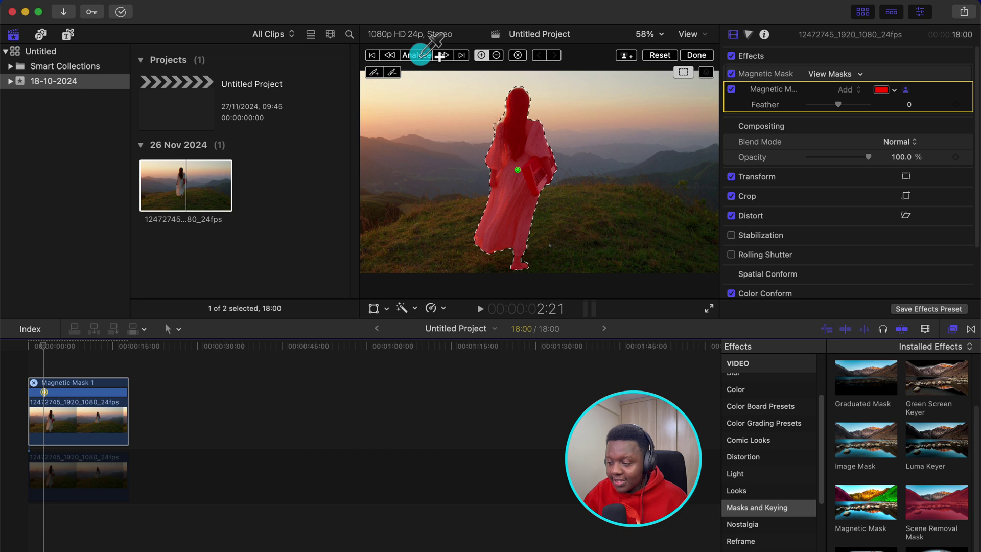
pyautogui.click(480, 309)
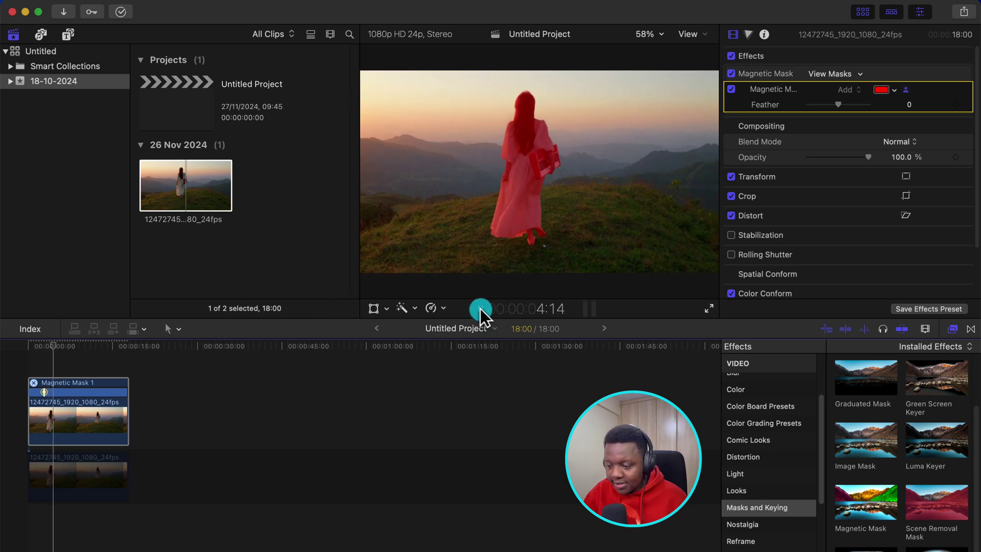
pyautogui.click(480, 309)
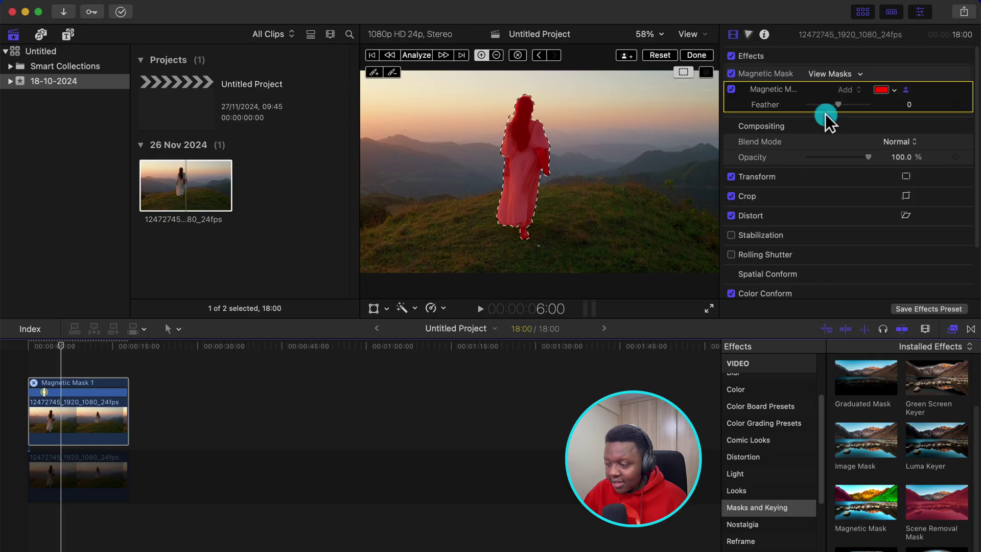
# - Hide the mask overlay and play back the isolated woman to inspect the cutout
pyautogui.click(904, 90)
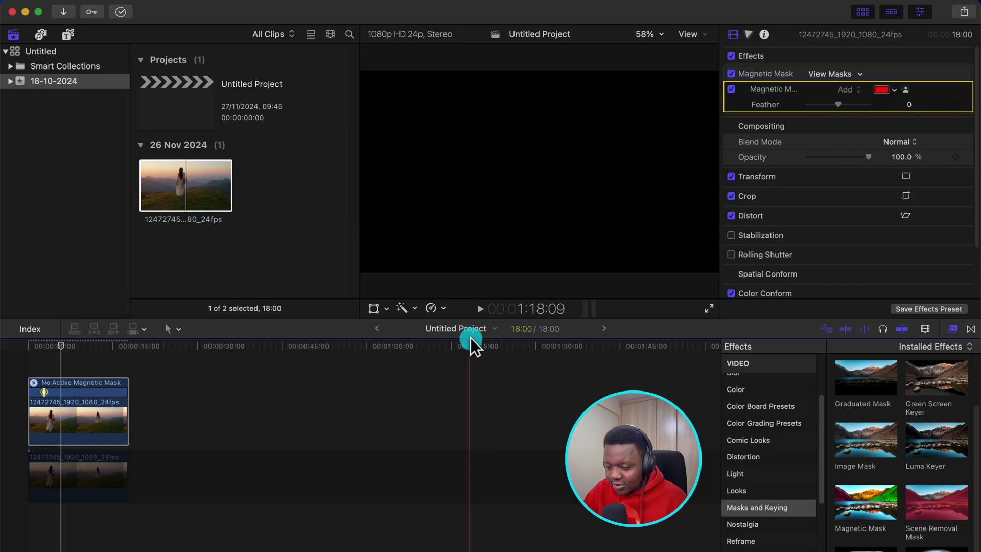
pyautogui.click(479, 309)
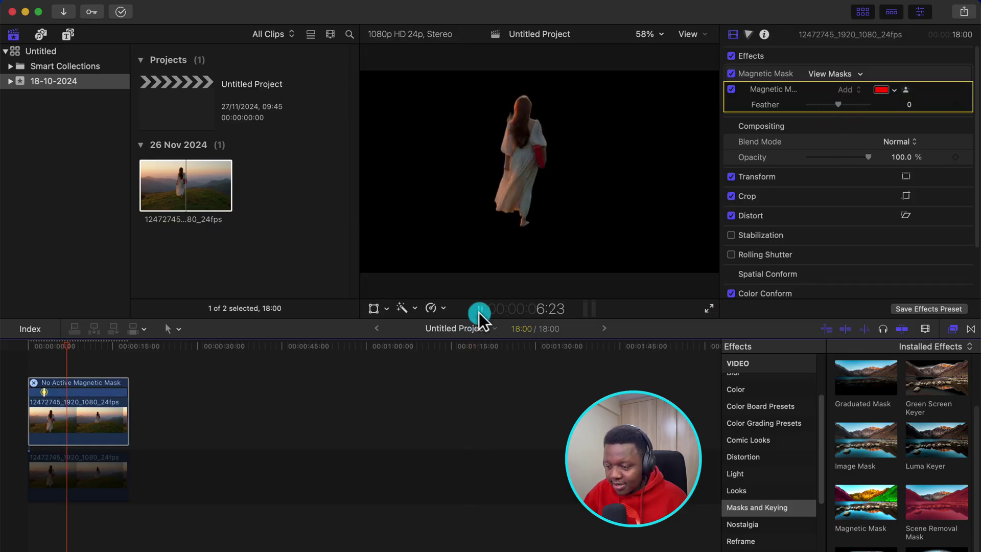
pyautogui.click(479, 312)
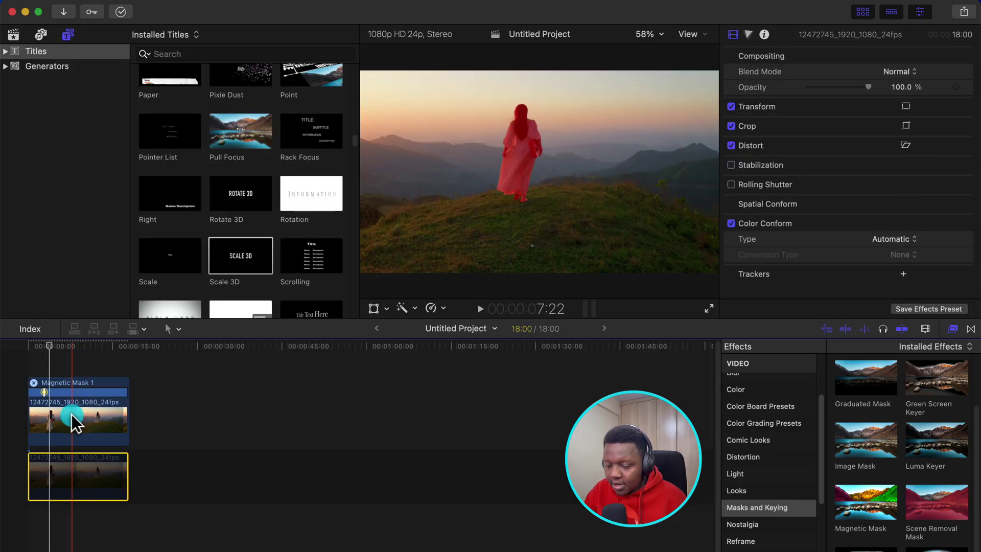
# - Finish editing the upper clip's magnetic mask and re-enable the lower clip
pyautogui.click(72, 415)
pyautogui.click(694, 56)
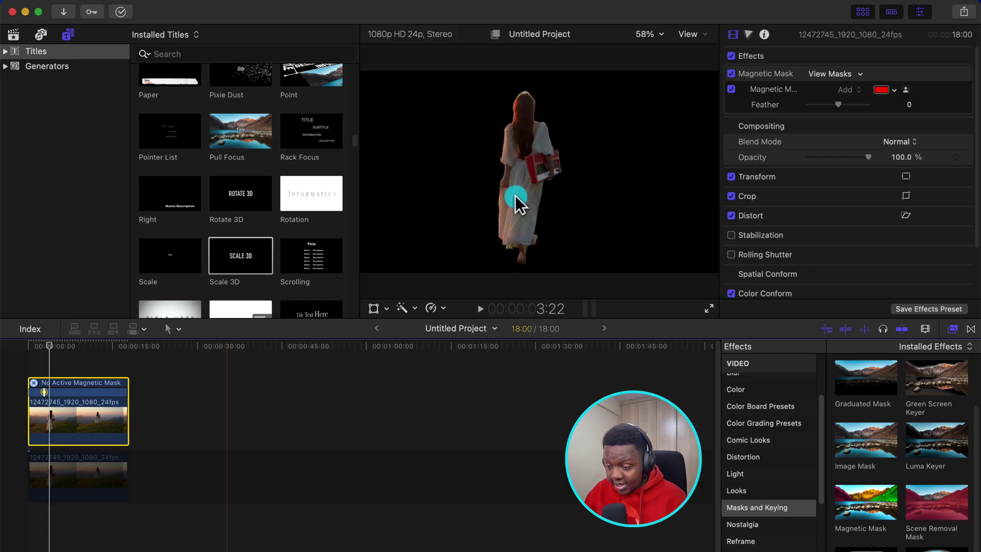
pyautogui.click(72, 471)
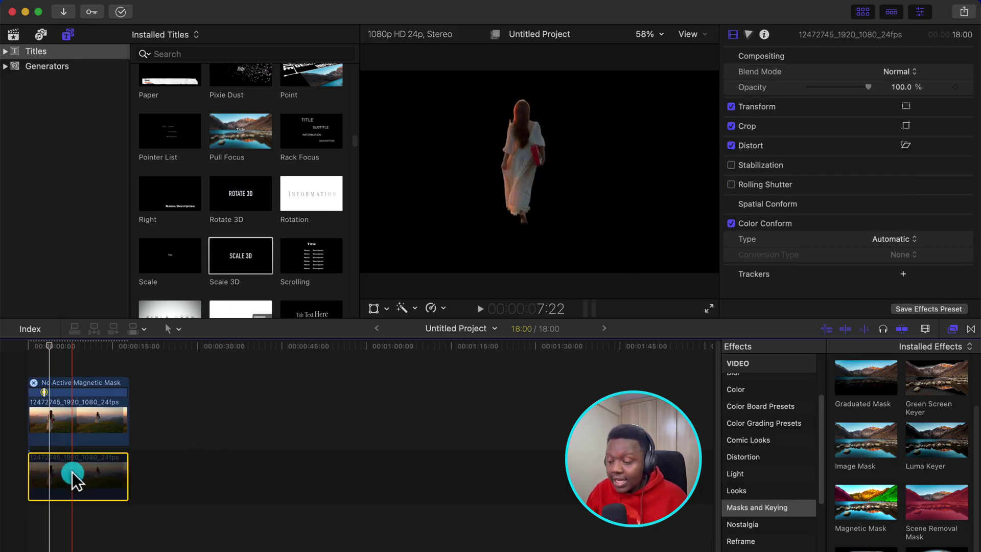
pyautogui.press('v')
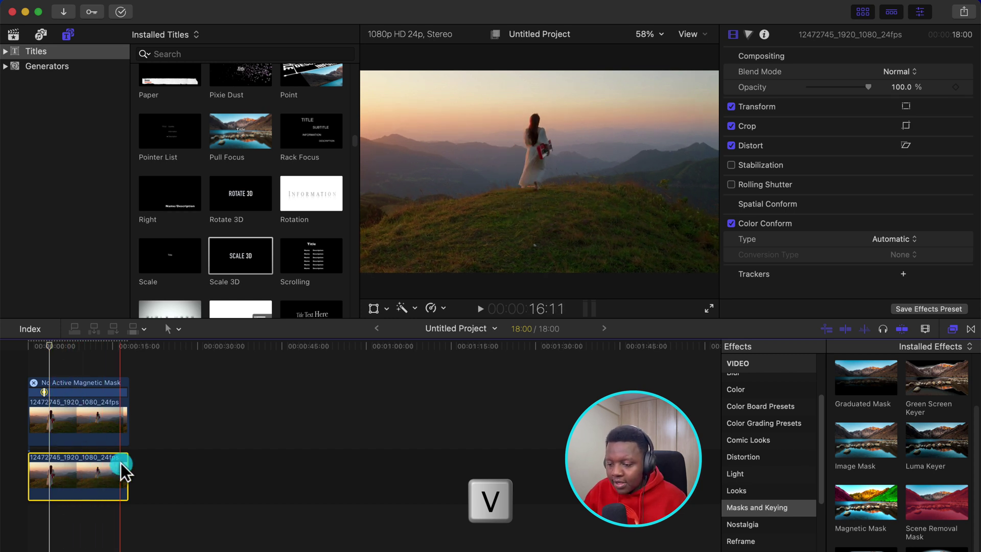
# - Place the Text Spacing 3D title between the two video clips, covering their full length
pyautogui.click(66, 39)
pyautogui.click(69, 34)
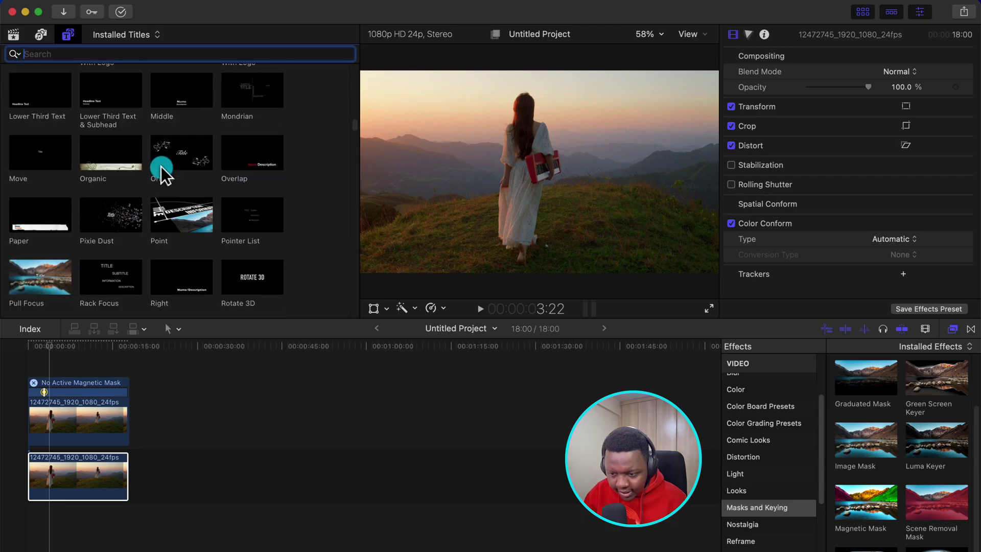
pyautogui.scroll(10, 161, 166)
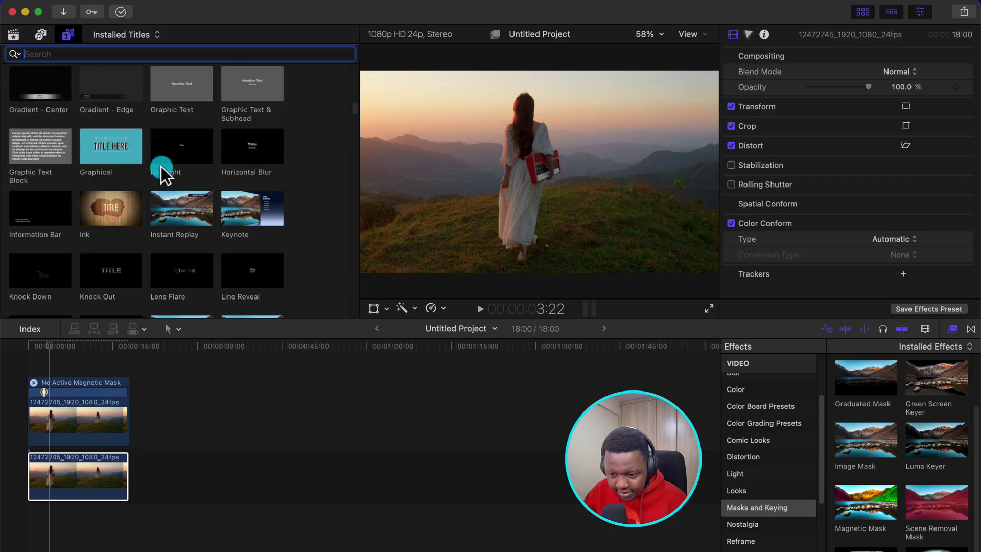
pyautogui.scroll(-10, 246, 214)
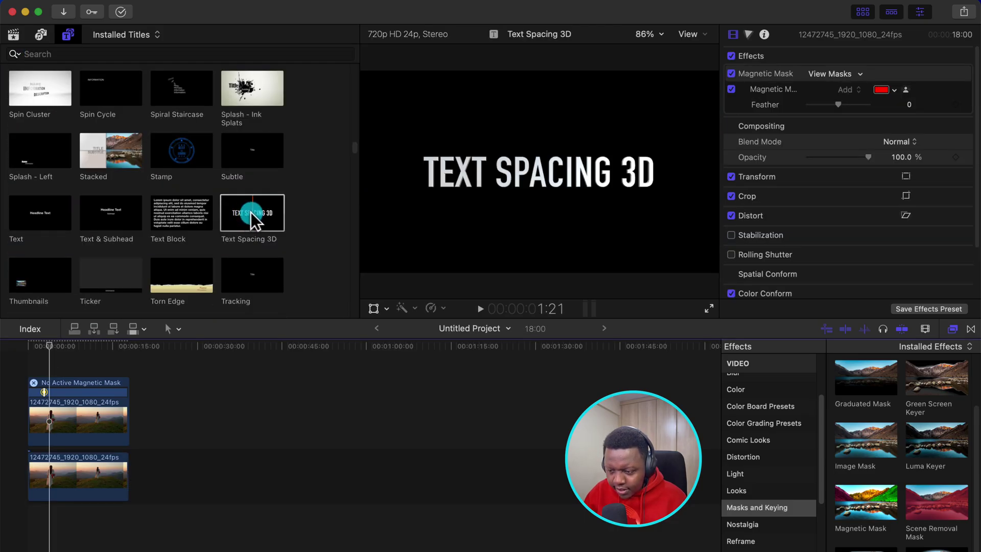
pyautogui.moveTo(250, 213); pyautogui.dragTo(126, 444)
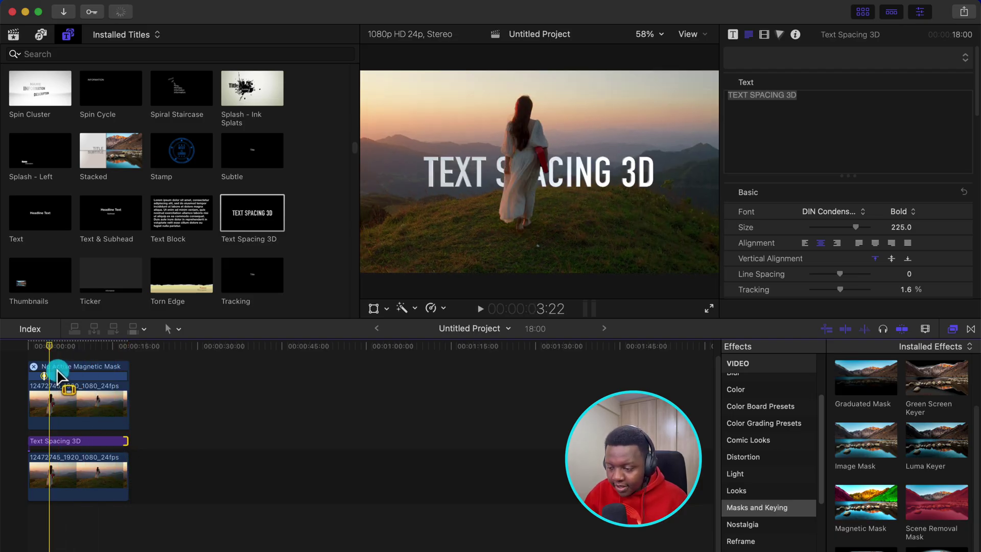
pyautogui.moveTo(57, 377)
pyautogui.mouseDown()
pyautogui.moveTo(79, 376)
pyautogui.moveTo(49, 379)
pyautogui.mouseUp()
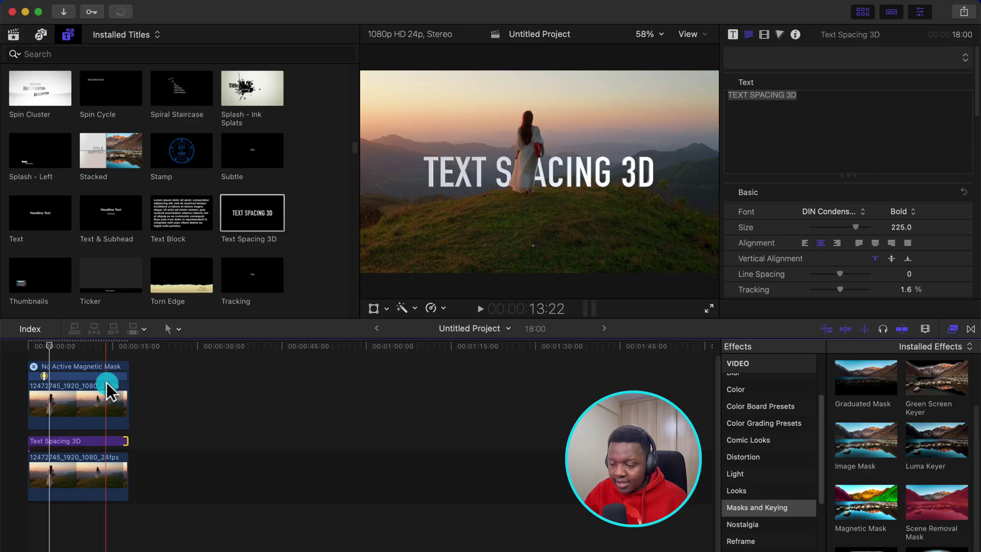
# - Move the title up behind the woman's head to about X -49 px, Y 180 px and change its text to MAGNETIC MASK
pyautogui.click(98, 442)
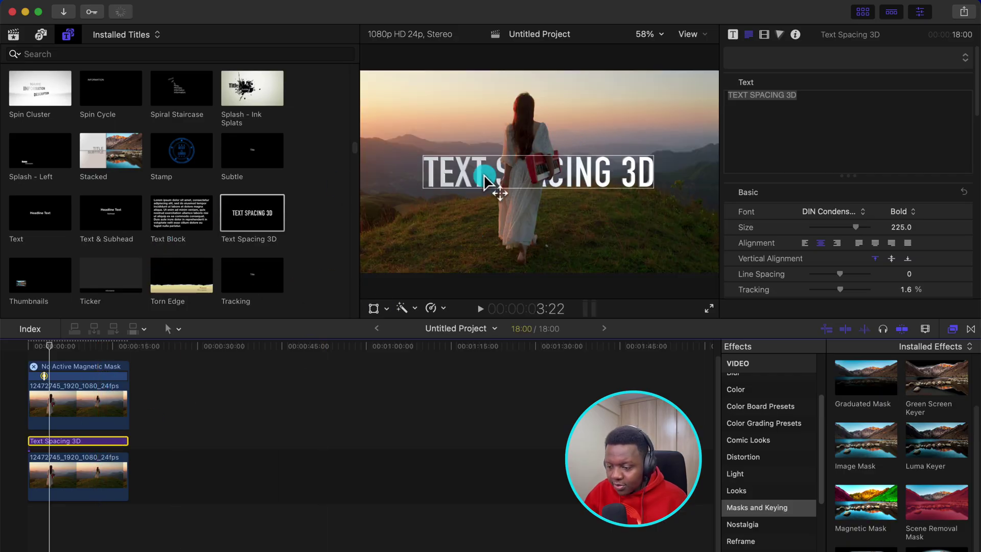
pyautogui.moveTo(499, 185); pyautogui.dragTo(473, 139)
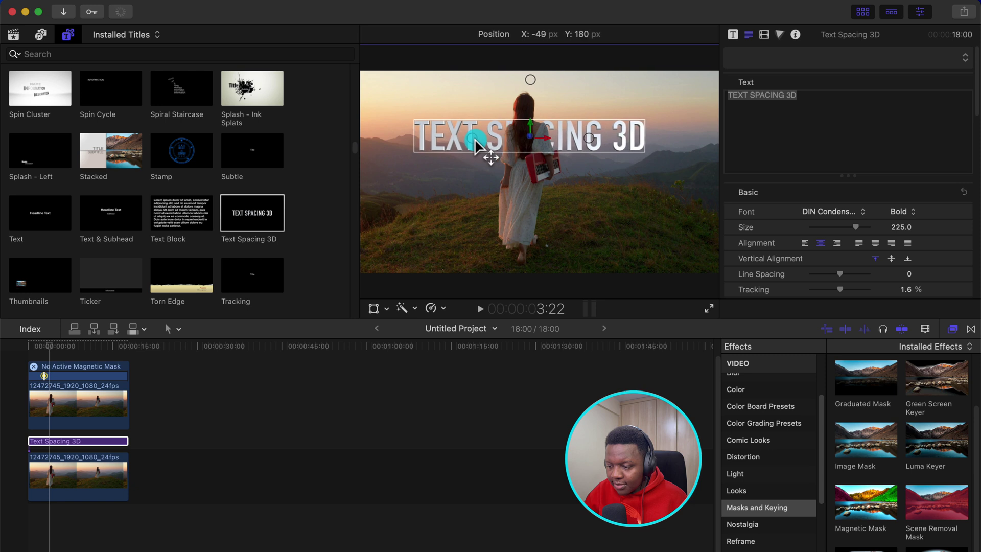
pyautogui.click(776, 113)
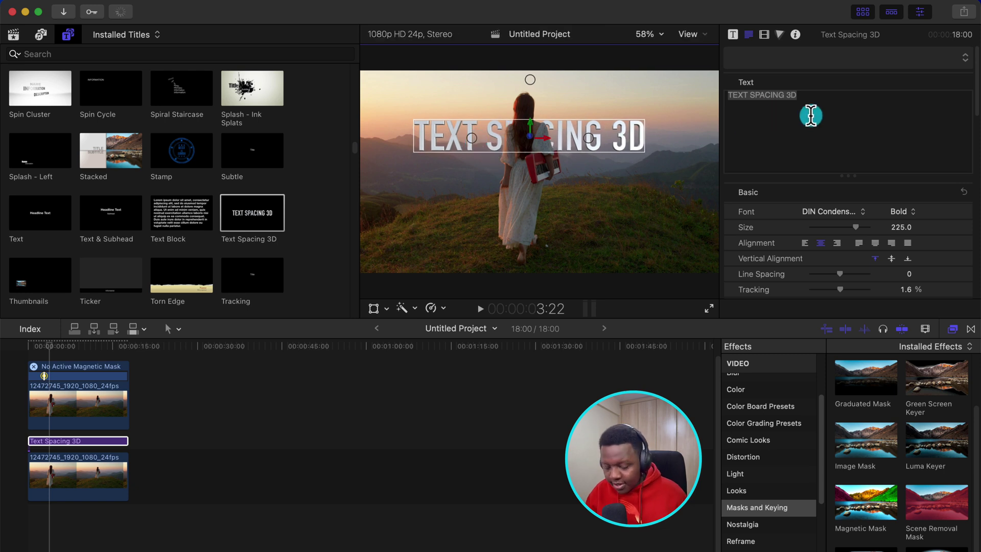
pyautogui.write('MAGNETIC MASK')
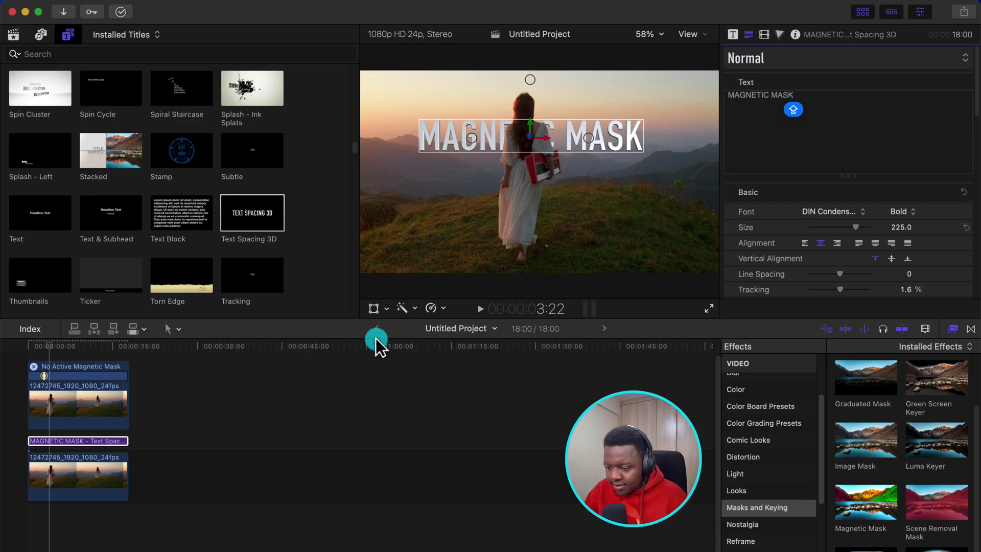
# - Play the project from the beginning to check the title behind the woman
pyautogui.click(14, 349)
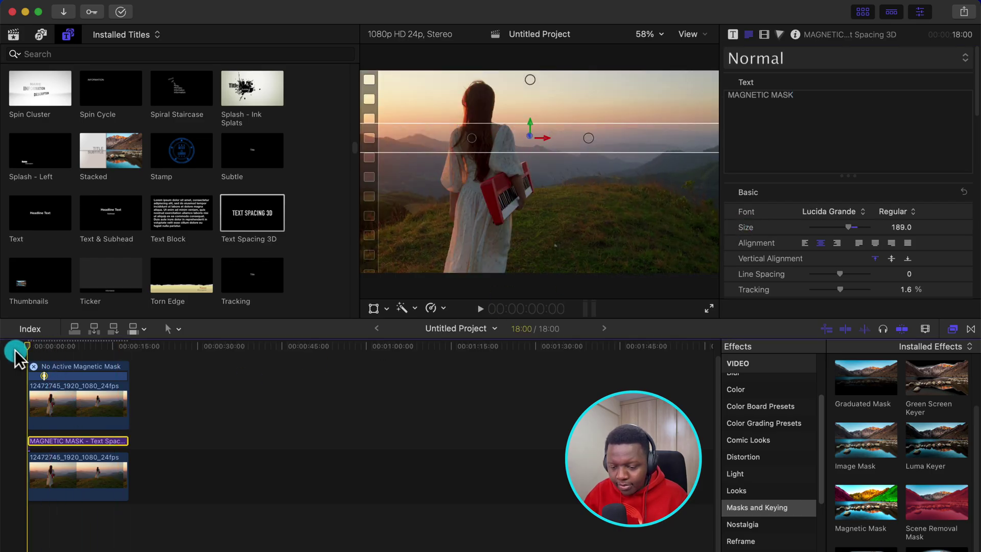
pyautogui.click(480, 311)
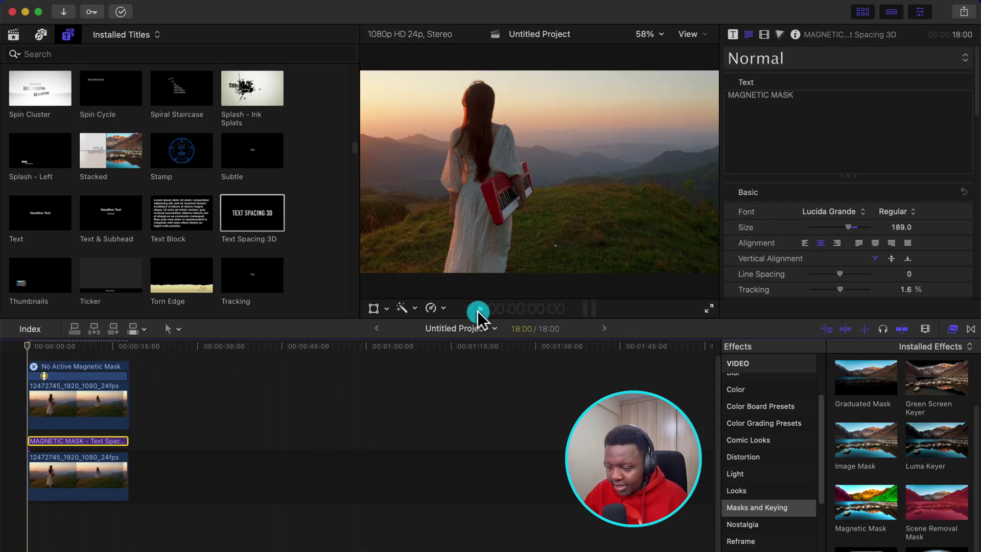